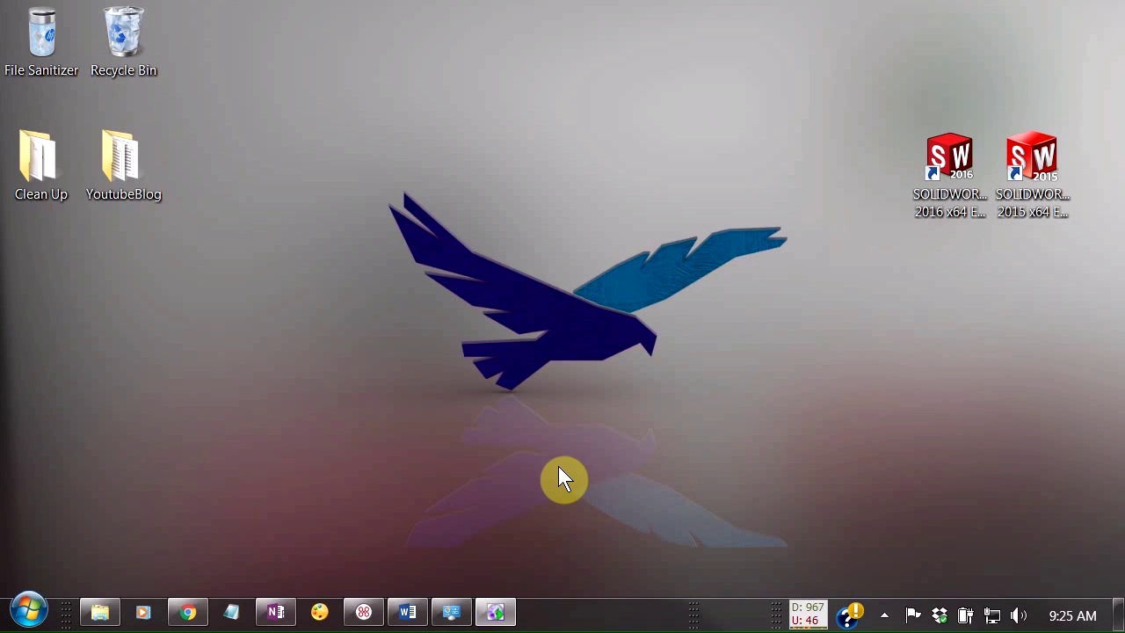
Launch SOLIDWORKS 2016 from its desktop shortcut and let it reach the start screen
{"action": "double_click", "coordinate": [948, 178]}
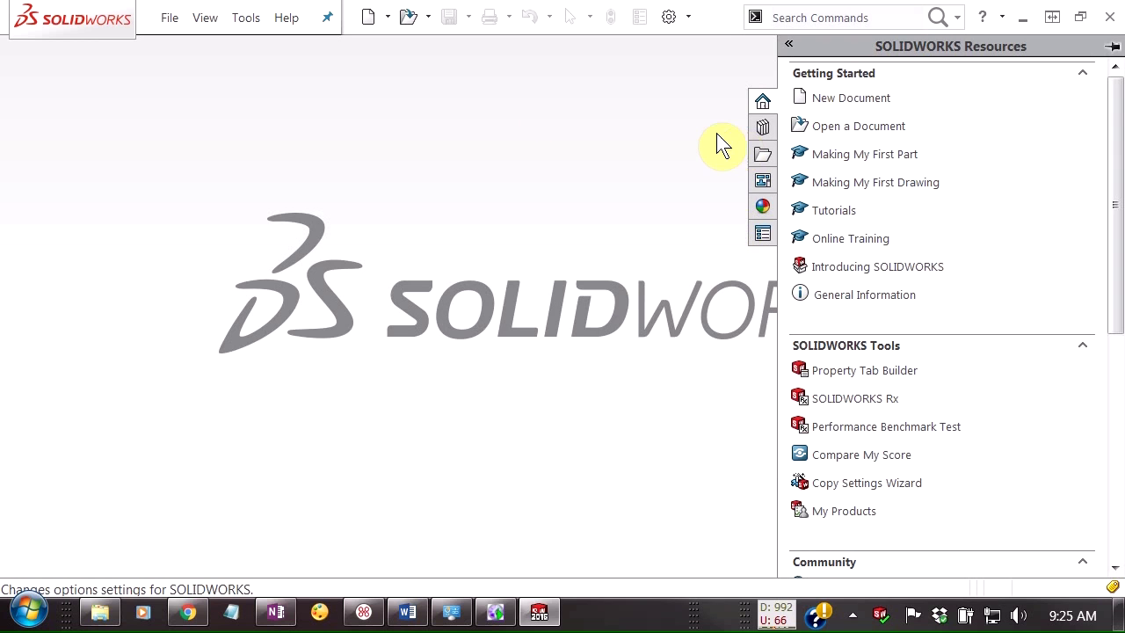
Open the Resize_DD assembly from Recent Documents
{"action": "key", "text": "r"}
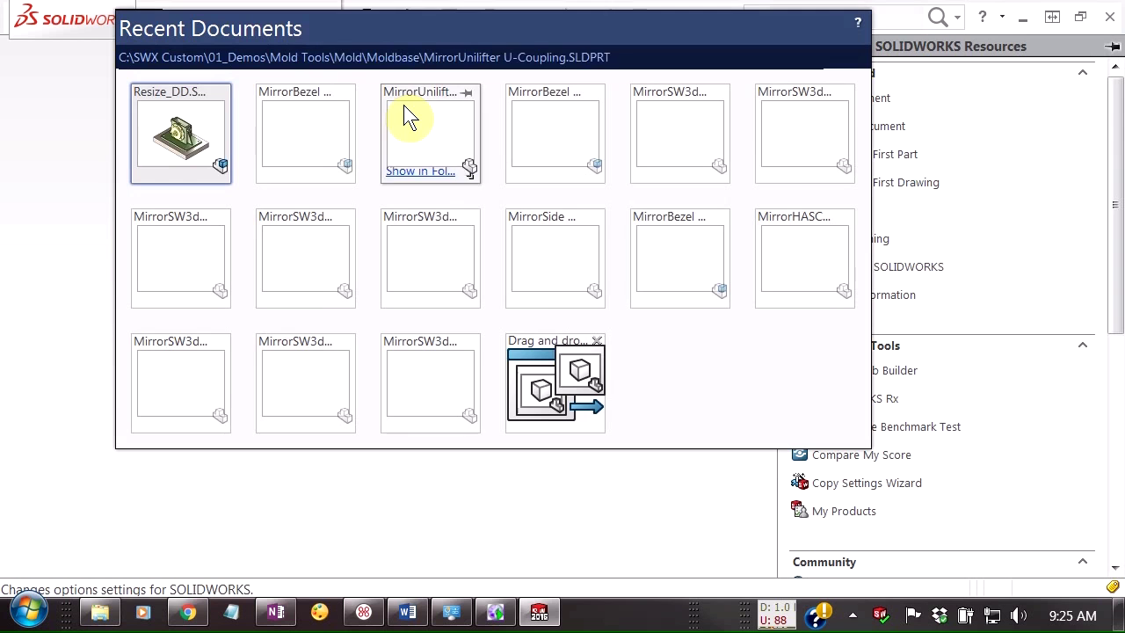
{"action": "left_click", "coordinate": [192, 131]}
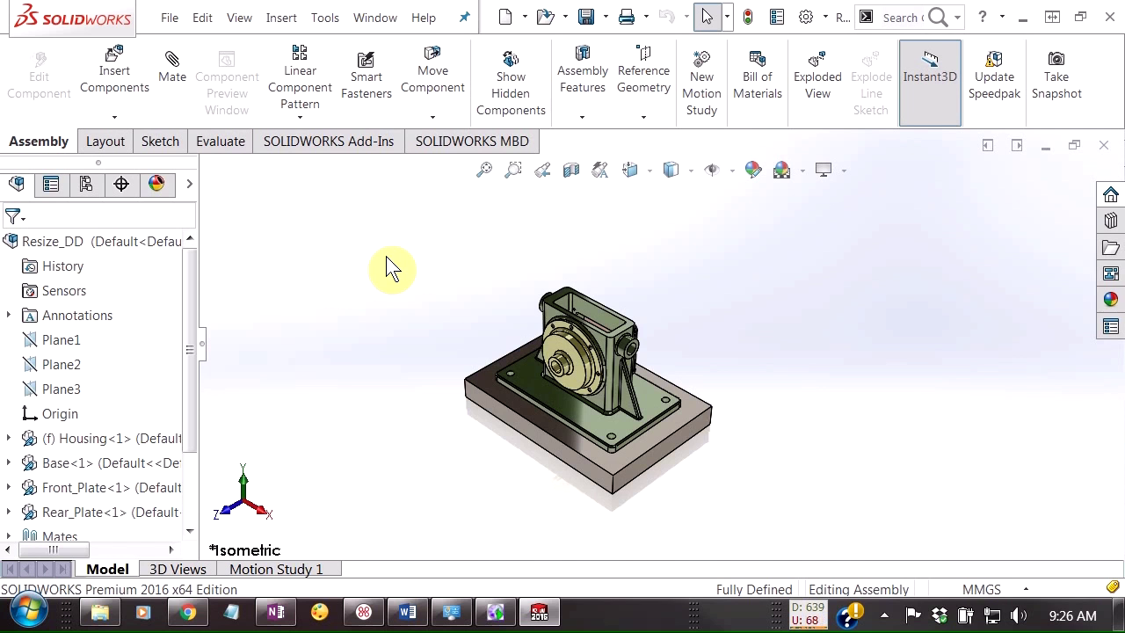
Close SOLIDWORKS and search the Start menu for 'regedit'
{"action": "left_click", "coordinate": [1108, 18]}
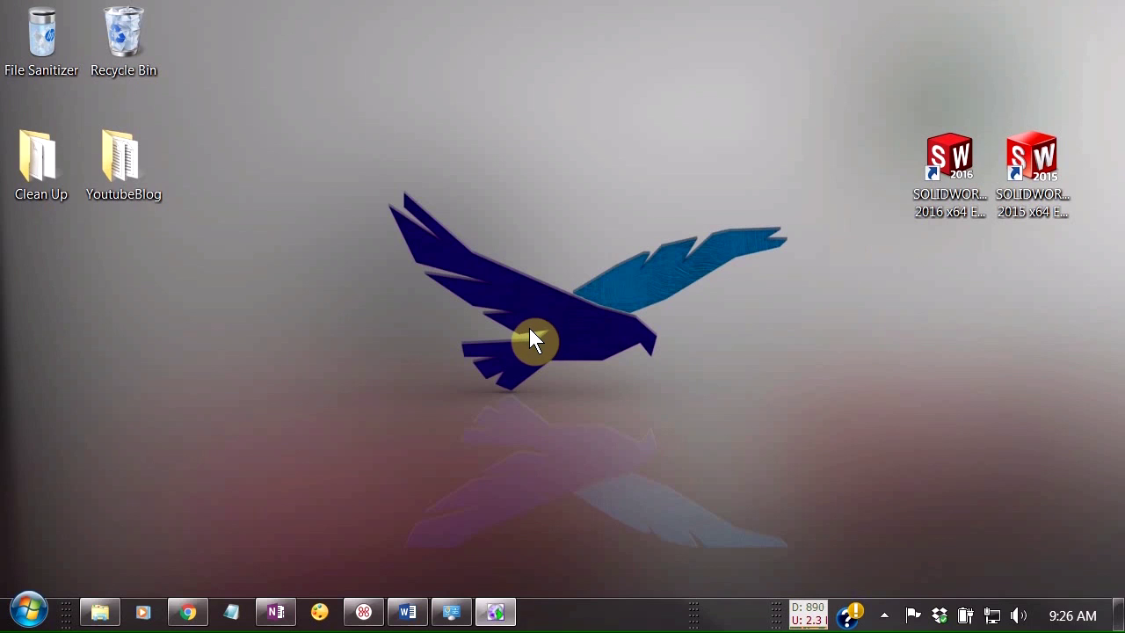
{"action": "left_click", "coordinate": [19, 613]}
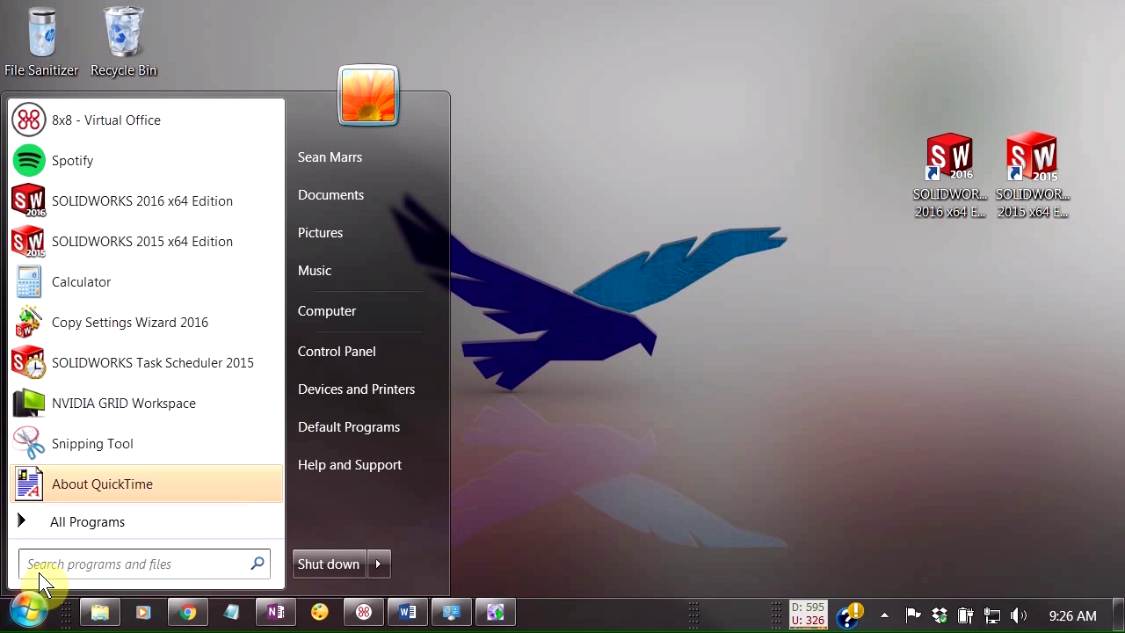
{"action": "type", "text": "r"}
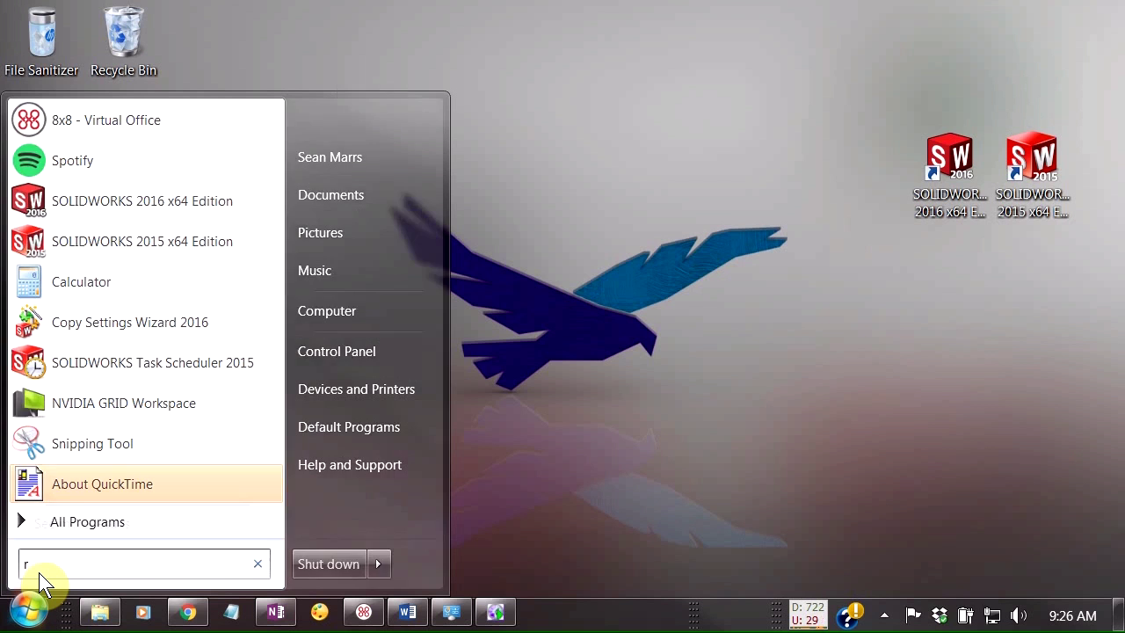
{"action": "type", "text": "egedit"}
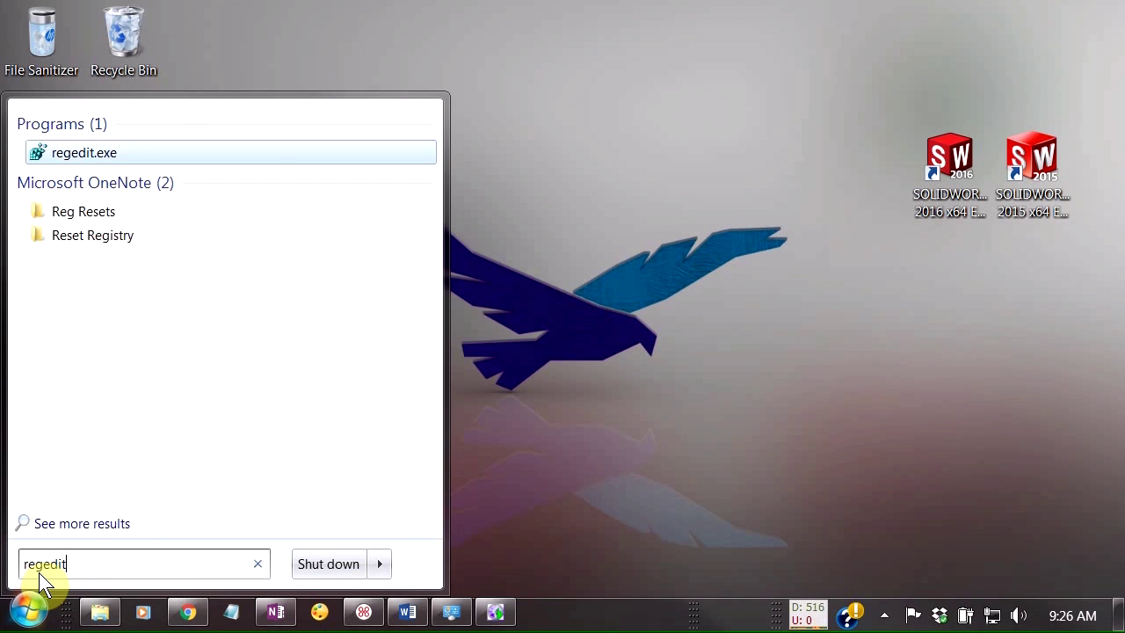
Start regedit.exe and expand HKEY_CURRENT_USER\Software down to the Solidworks key
{"action": "left_click", "coordinate": [106, 158]}
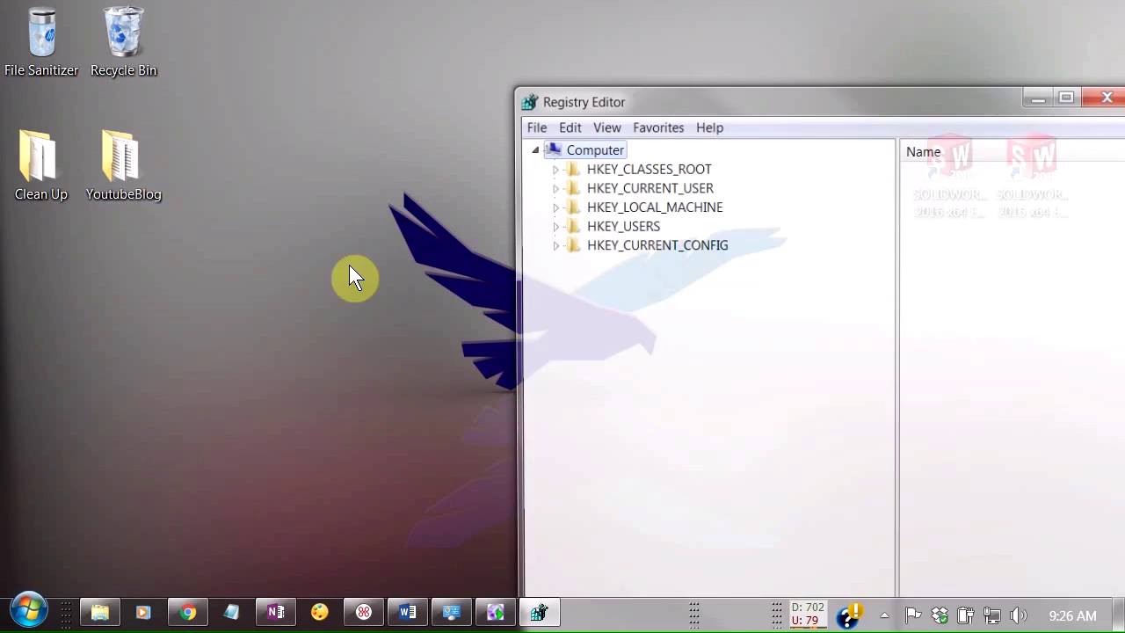
{"action": "left_click_drag", "start_coordinate": [828, 82], "coordinate": [576, 15]}
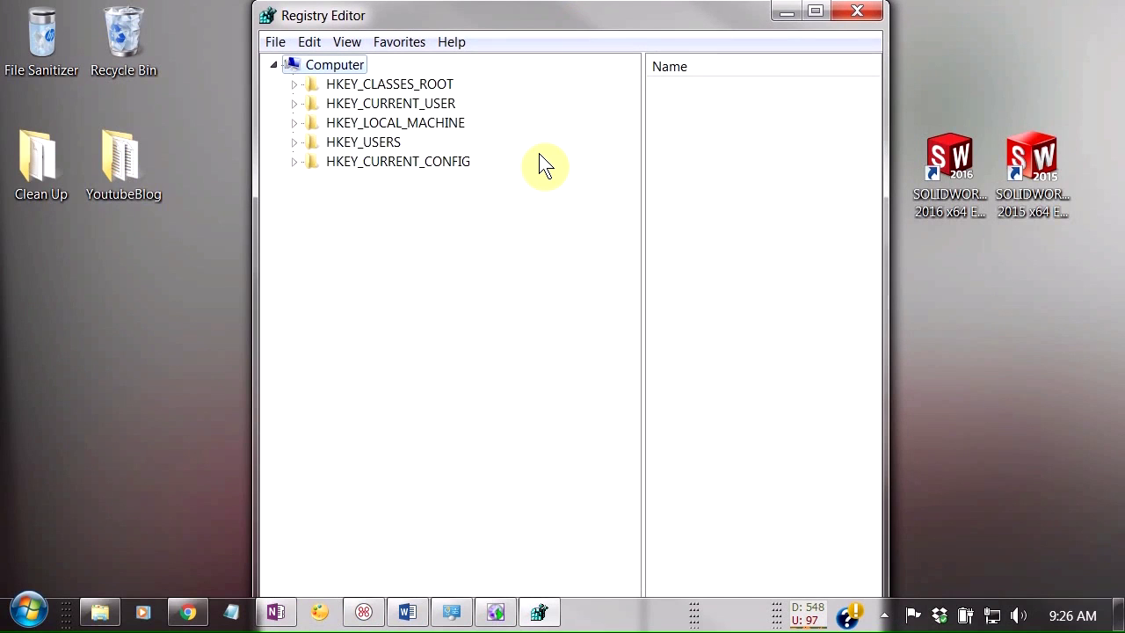
{"action": "left_click", "coordinate": [337, 102]}
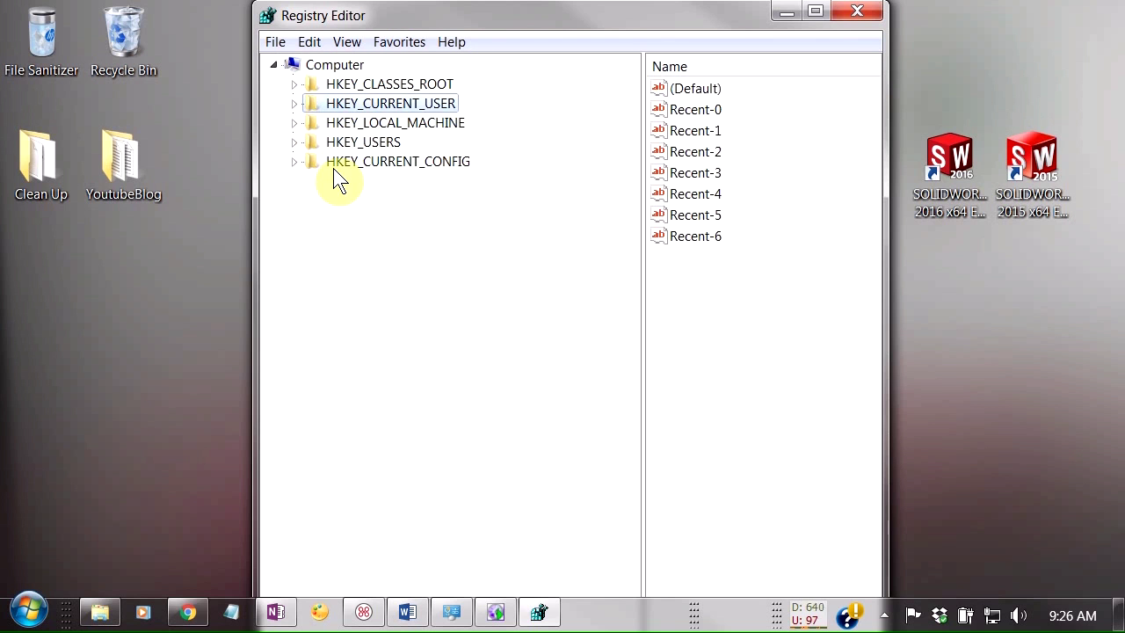
{"action": "left_click", "coordinate": [294, 104]}
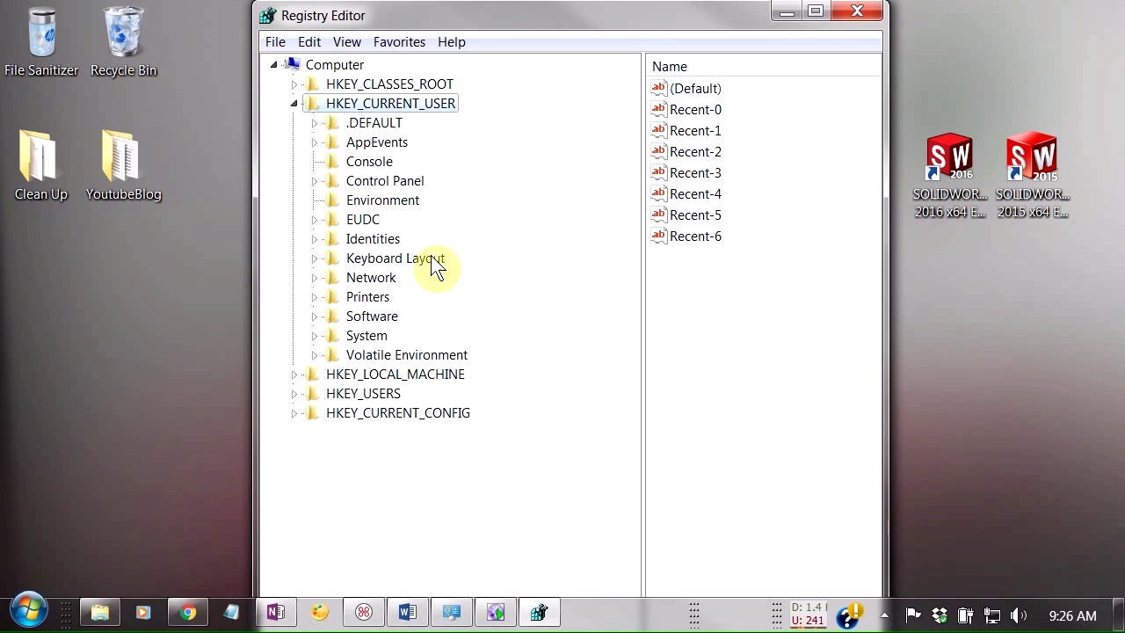
{"action": "left_click", "coordinate": [314, 316]}
{"action": "left_click_drag", "start_coordinate": [636, 263], "coordinate": [638, 471]}
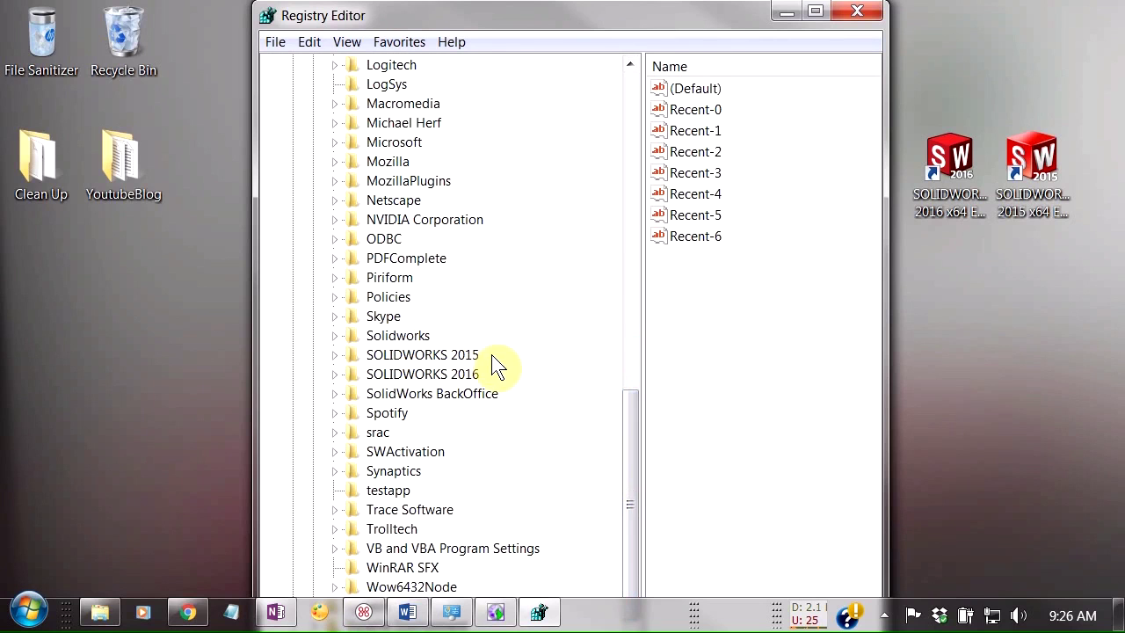
Rename the Solidworks key to 'Solidworks 12/31/15' as a dated backup
{"action": "right_click", "coordinate": [414, 333]}
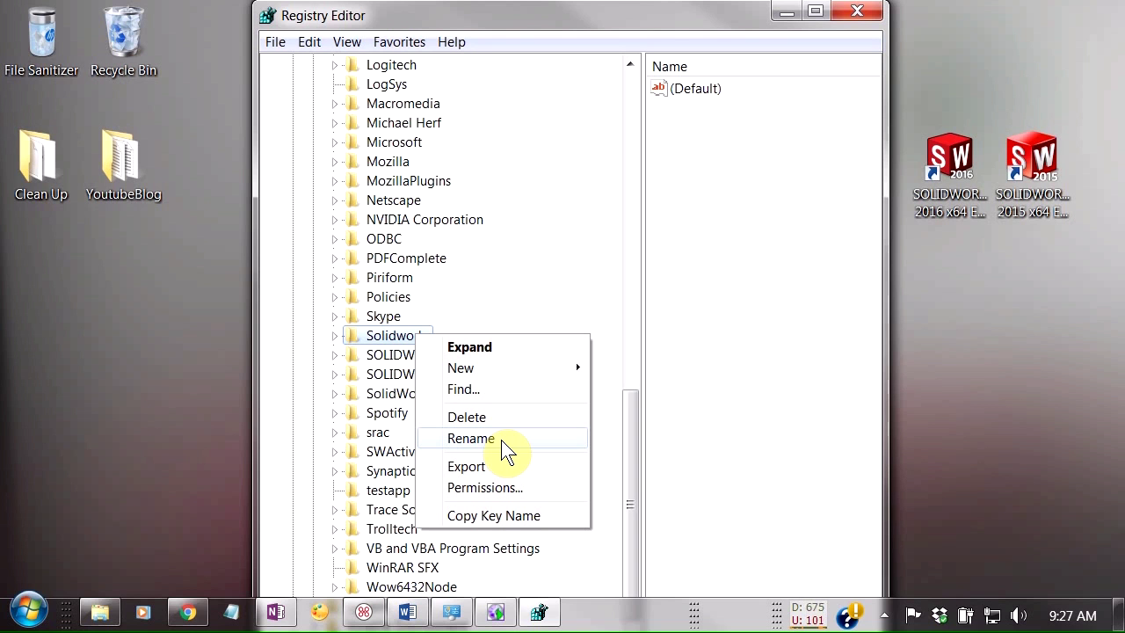
{"action": "left_click", "coordinate": [500, 439]}
{"action": "left_click", "coordinate": [433, 335]}
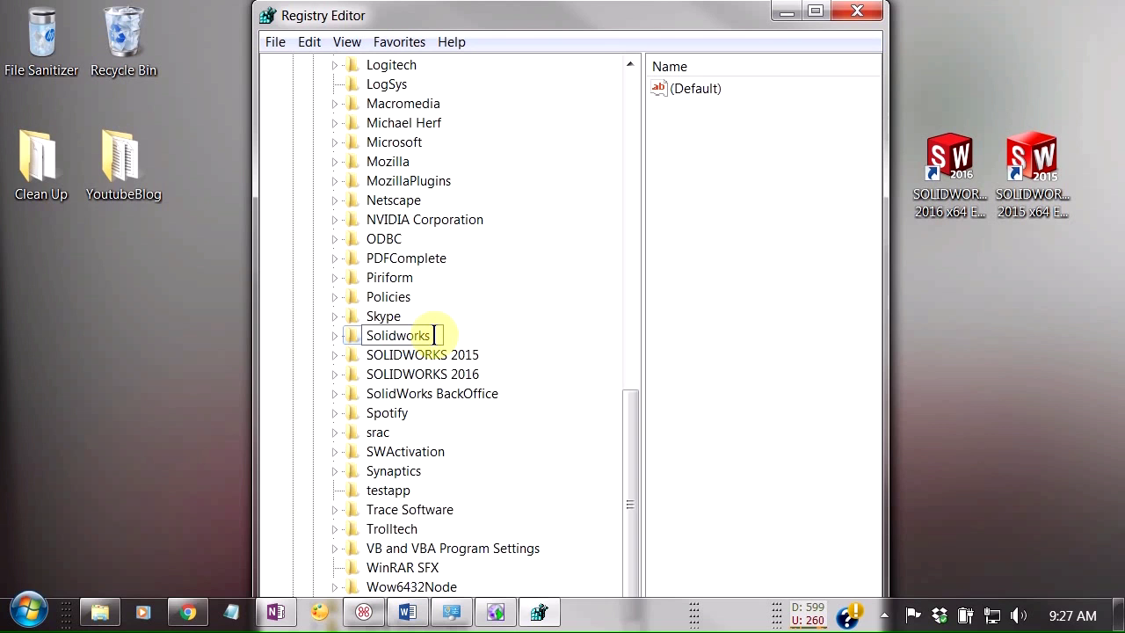
{"action": "type", "text": "12/31/15"}
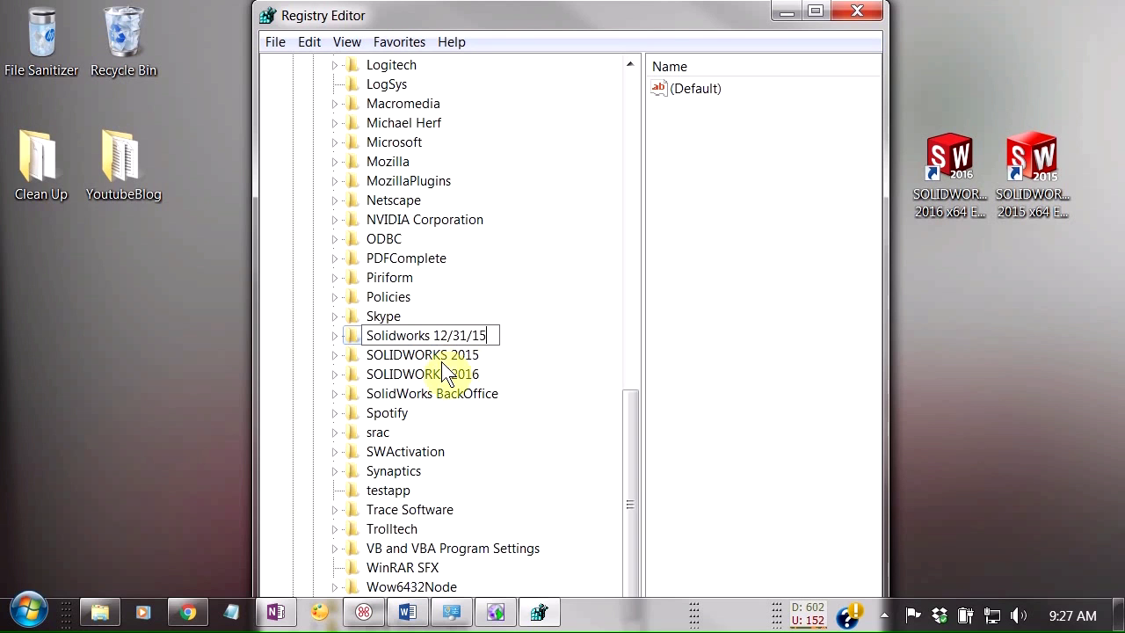
{"action": "left_click", "coordinate": [445, 355]}
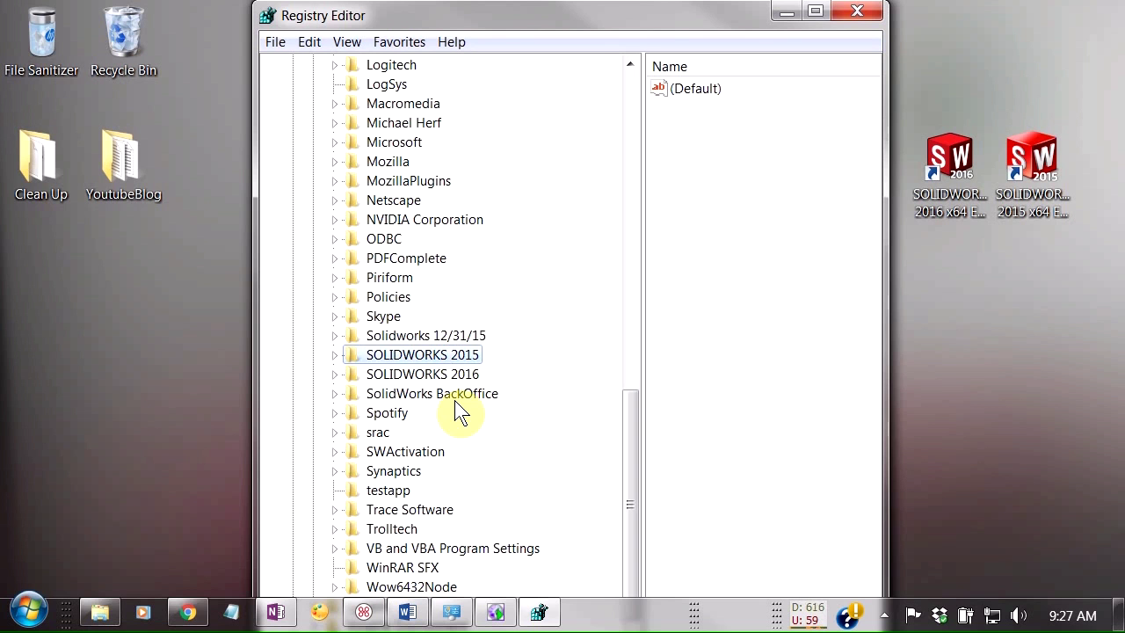
Relaunch SOLIDWORKS 2016, dismiss the Check Your System popup, and accept the license agreement
{"action": "double_click", "coordinate": [957, 155]}
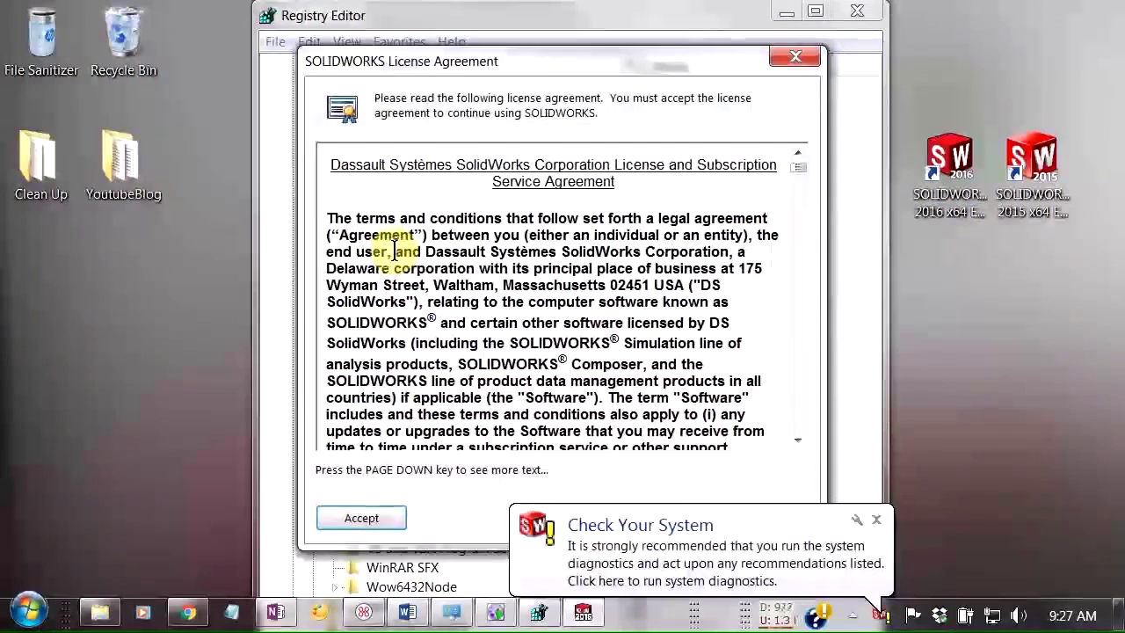
{"action": "left_click", "coordinate": [876, 519]}
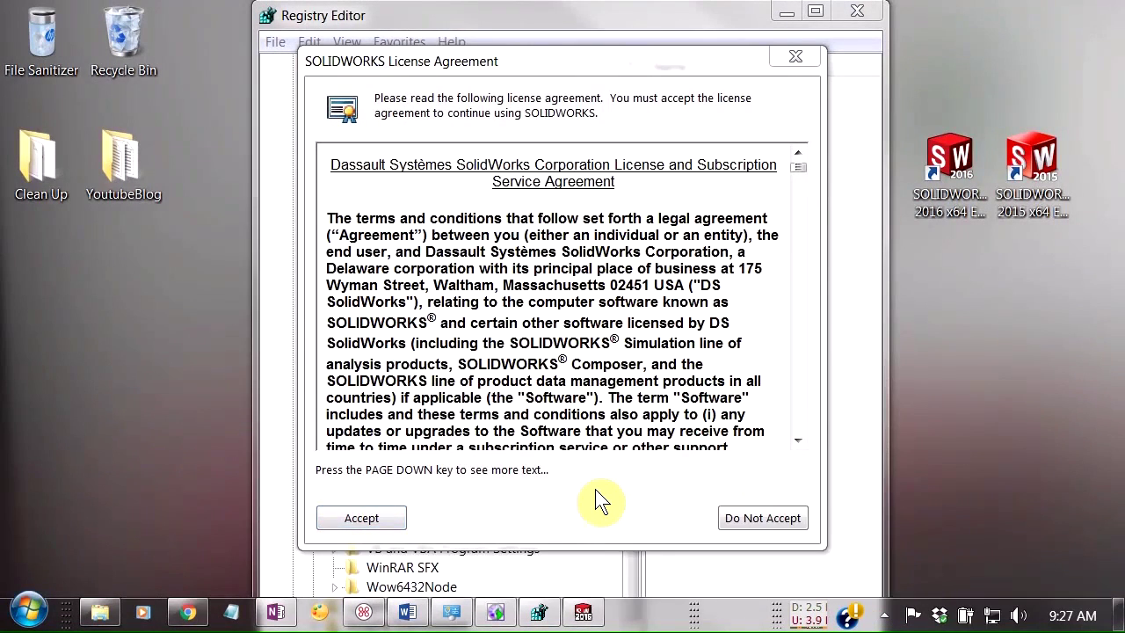
{"action": "left_click", "coordinate": [361, 517]}
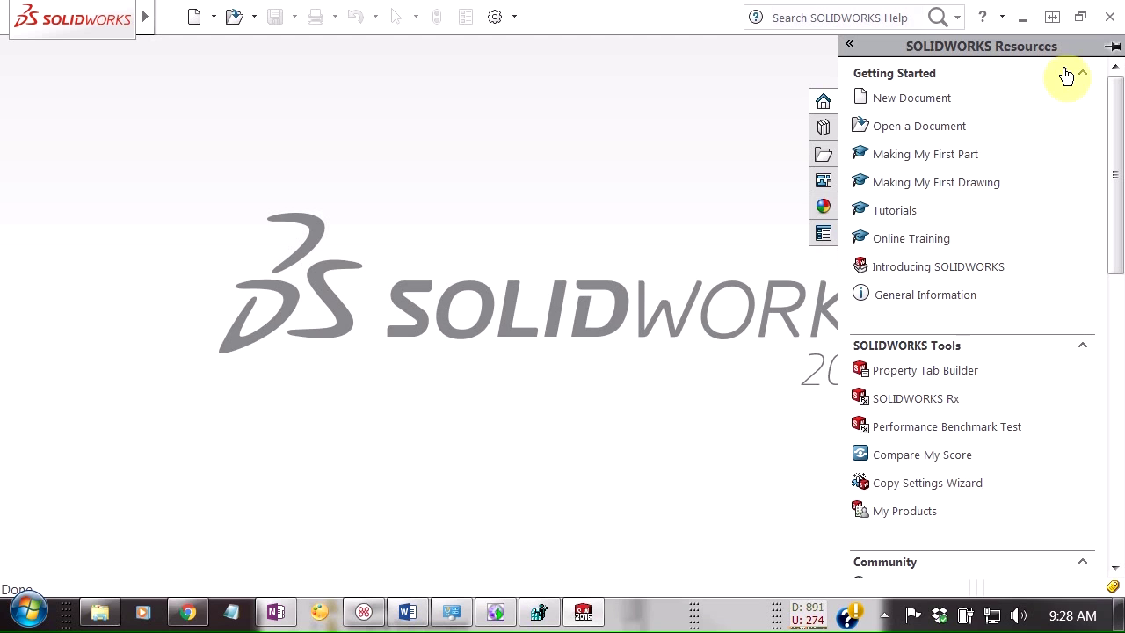
Close SOLIDWORKS, refresh Registry Editor, and select the newly created SolidWorks key
{"action": "left_click", "coordinate": [1110, 18]}
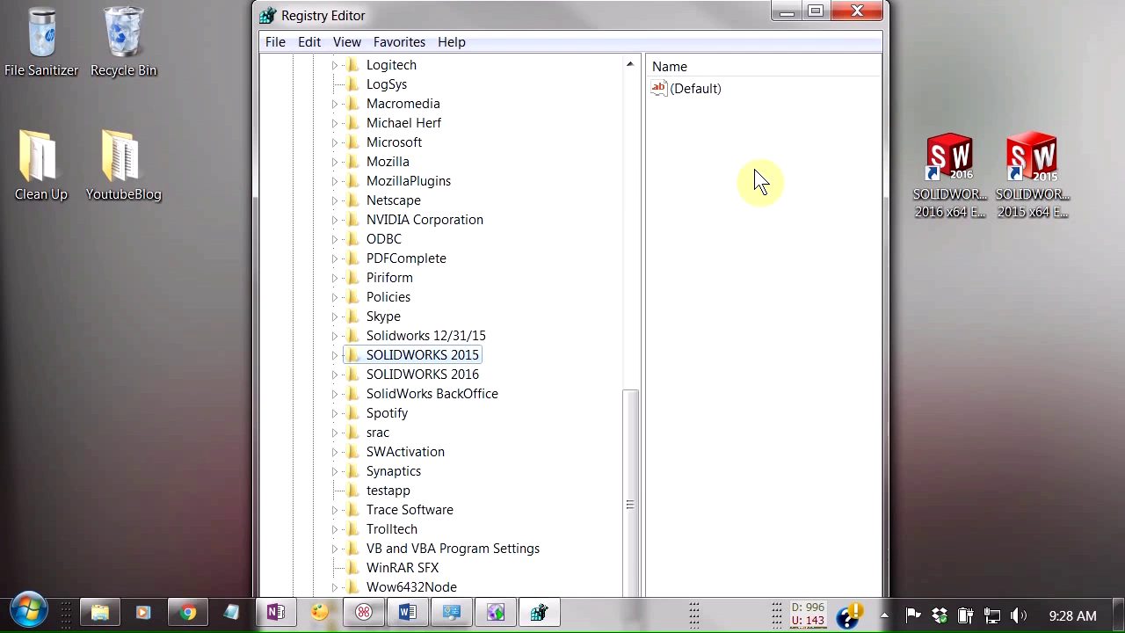
{"action": "left_click", "coordinate": [354, 44]}
{"action": "left_click", "coordinate": [396, 151]}
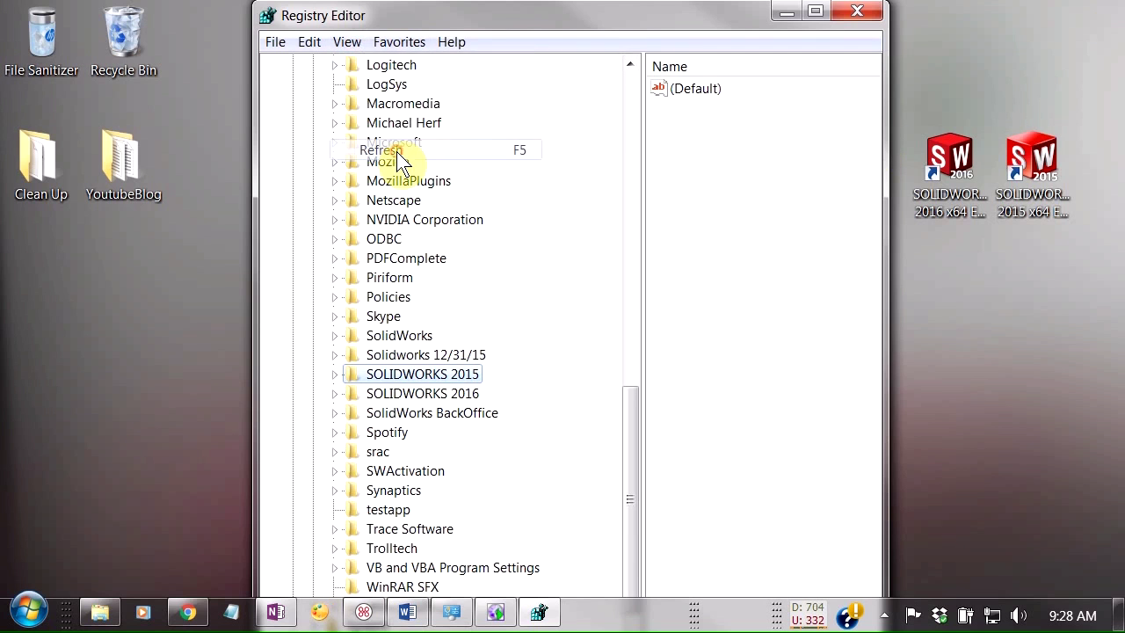
{"action": "left_click", "coordinate": [426, 336]}
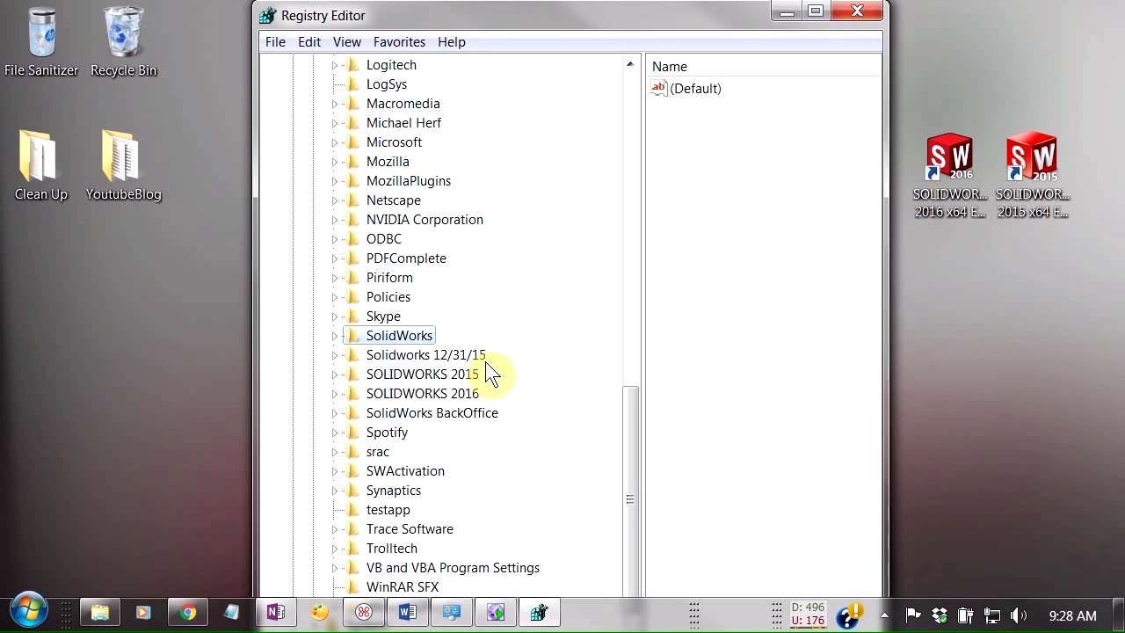
Delete the newly created SolidWorks key, confirming the deletion
{"action": "right_click", "coordinate": [402, 335]}
{"action": "left_click", "coordinate": [474, 419]}
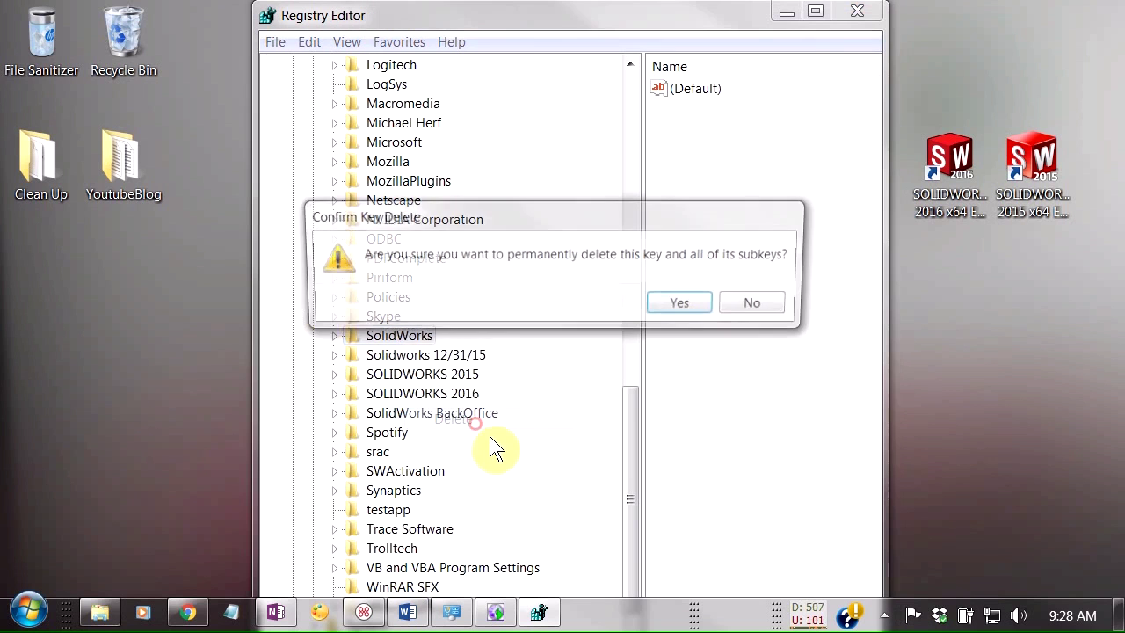
{"action": "left_click", "coordinate": [684, 307]}
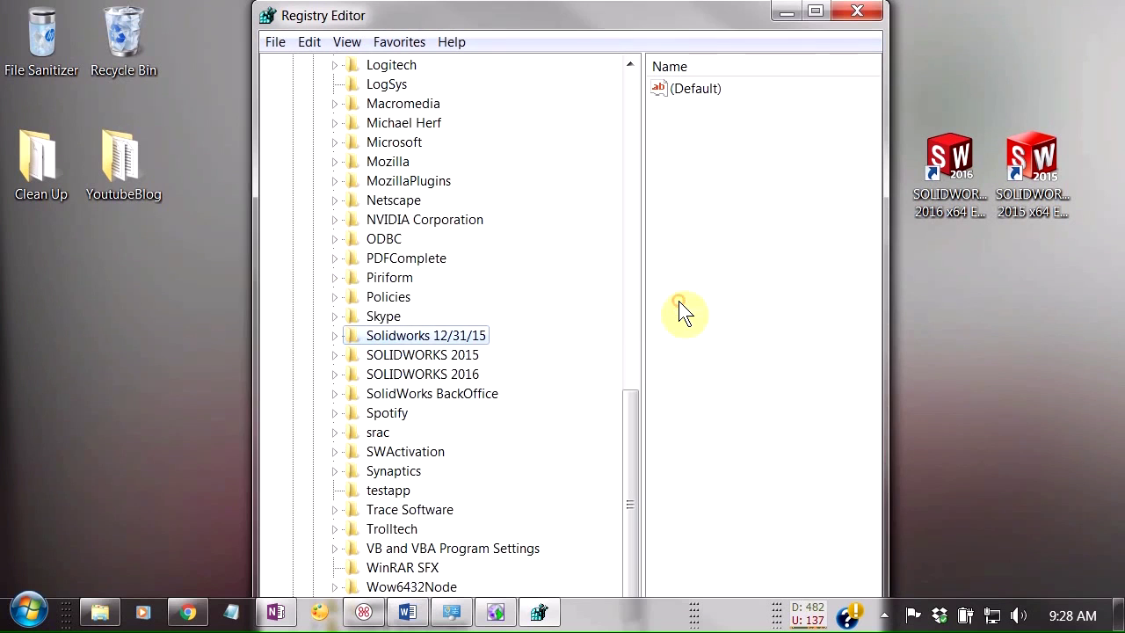
Rename the 'Solidworks 12/31/15' backup key back to 'Solidworks'
{"action": "right_click", "coordinate": [466, 335]}
{"action": "left_click", "coordinate": [542, 442]}
{"action": "left_click", "coordinate": [491, 336]}
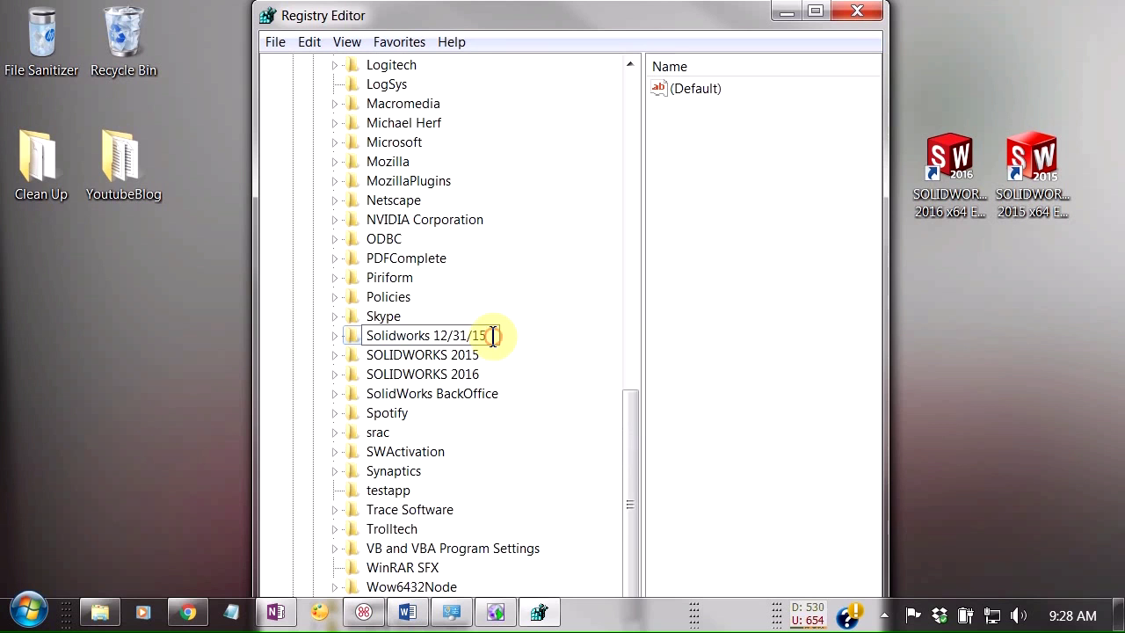
{"action": "key", "text": "BackSpace"}
{"action": "key", "text": "BackSpace"}
{"action": "key", "text": "BackSpace"}
{"action": "key", "text": "BackSpace"}
{"action": "key", "text": "BackSpace"}
{"action": "key", "text": "BackSpace"}
{"action": "key", "text": "BackSpace"}
{"action": "key", "text": "BackSpace"}
{"action": "key", "text": "BackSpace"}
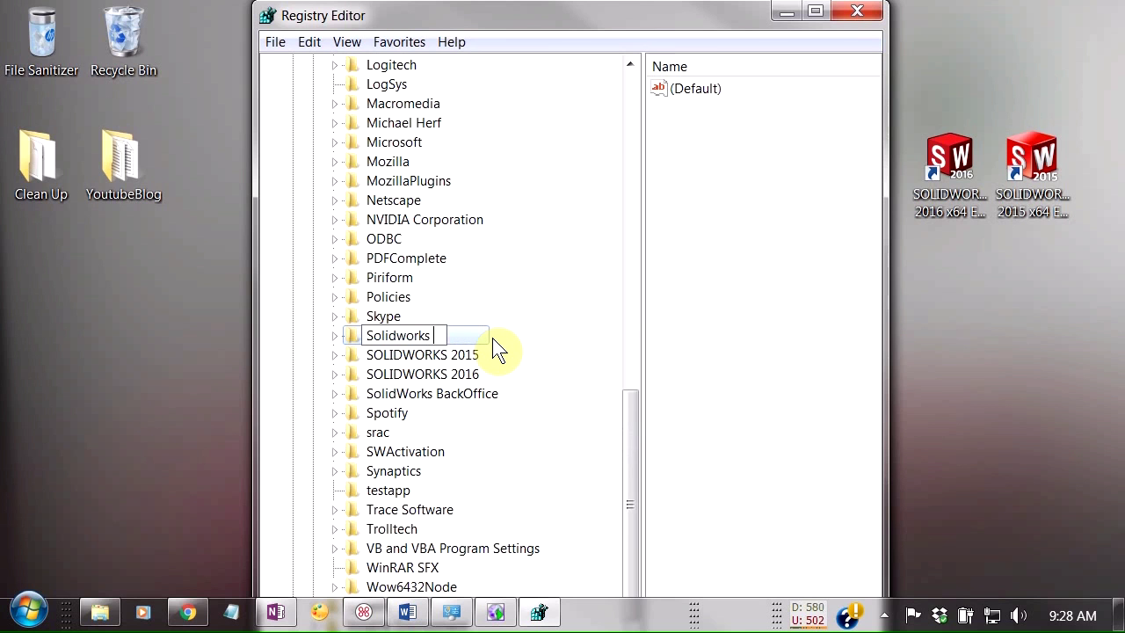
{"action": "key", "text": "Return"}
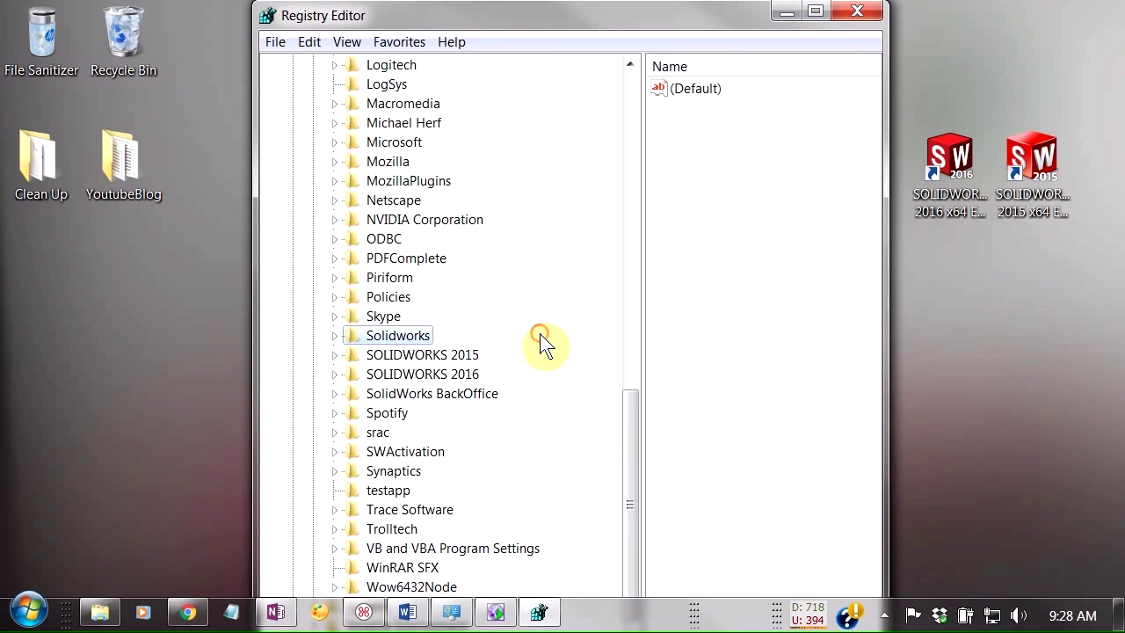